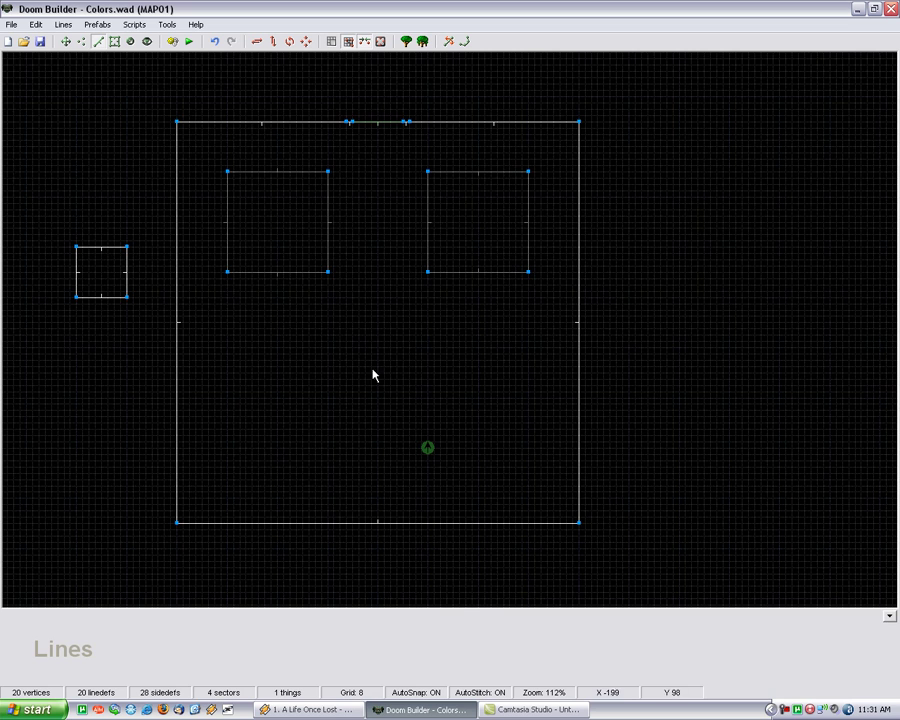
# - Scroll the map, switch briefly to sectors mode, then return to lines mode
pyautogui.scroll(-1, 557, 491)
pyautogui.scroll(1, 400, 418)
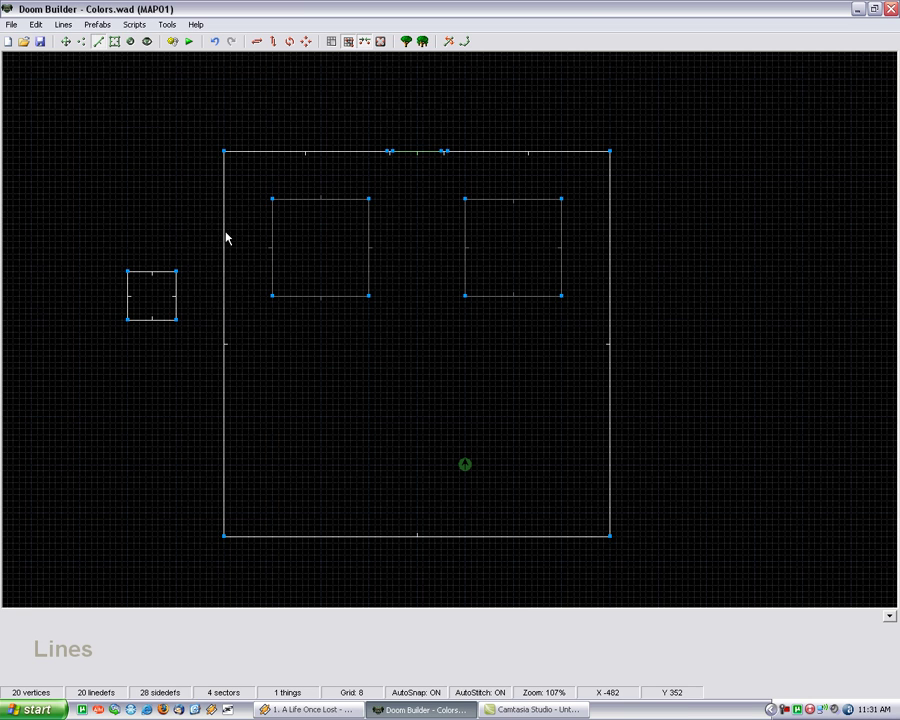
pyautogui.click(115, 41)
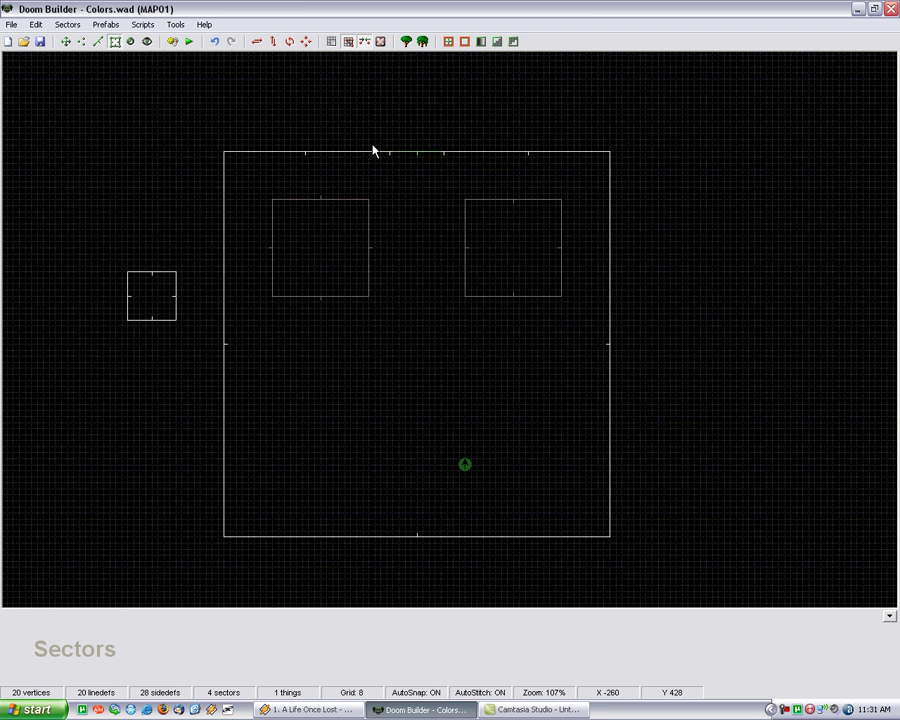
pyautogui.press('l')
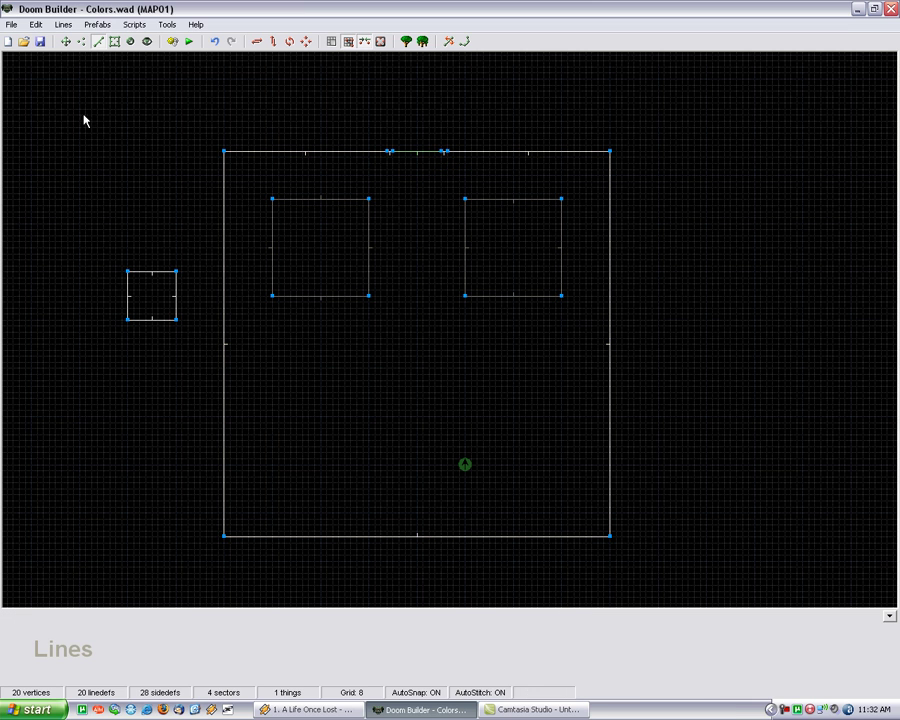
# - Open the map's BEHAVIOR script and position its window over the map
pyautogui.click(134, 24)
pyautogui.click(137, 40)
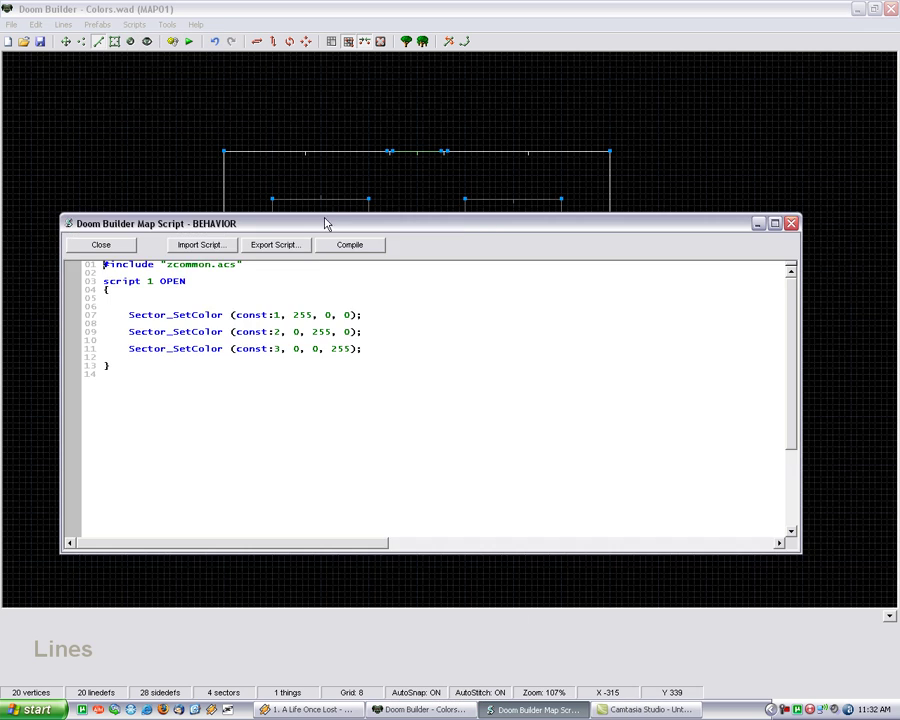
pyautogui.moveTo(326, 223); pyautogui.dragTo(388, 177)
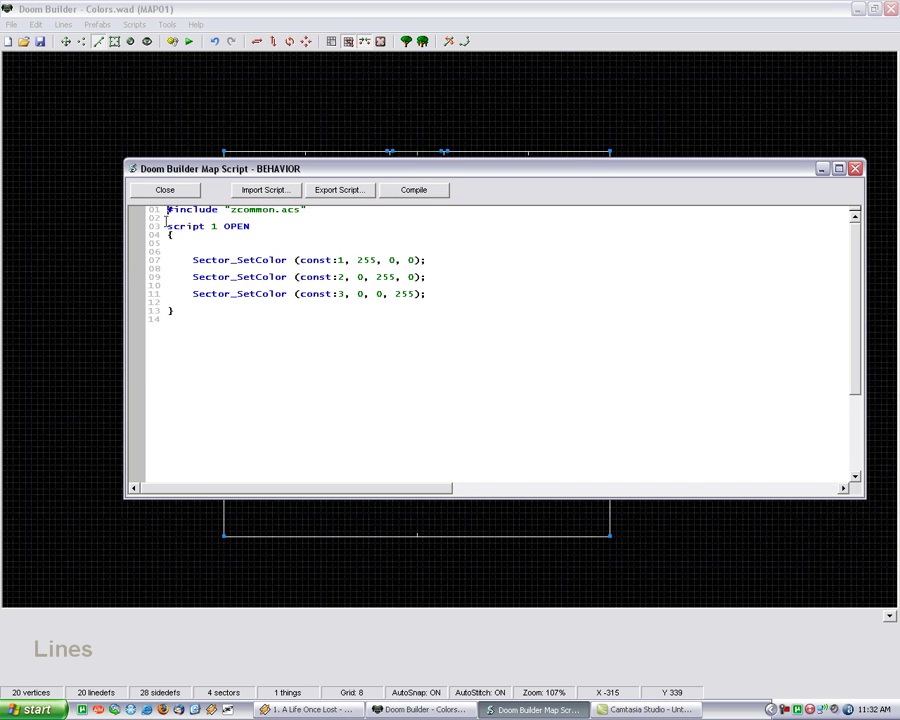
# - Highlight the #include "zcommon.acs" line and the script 1 OPEN header
pyautogui.moveTo(167, 211); pyautogui.dragTo(341, 209)
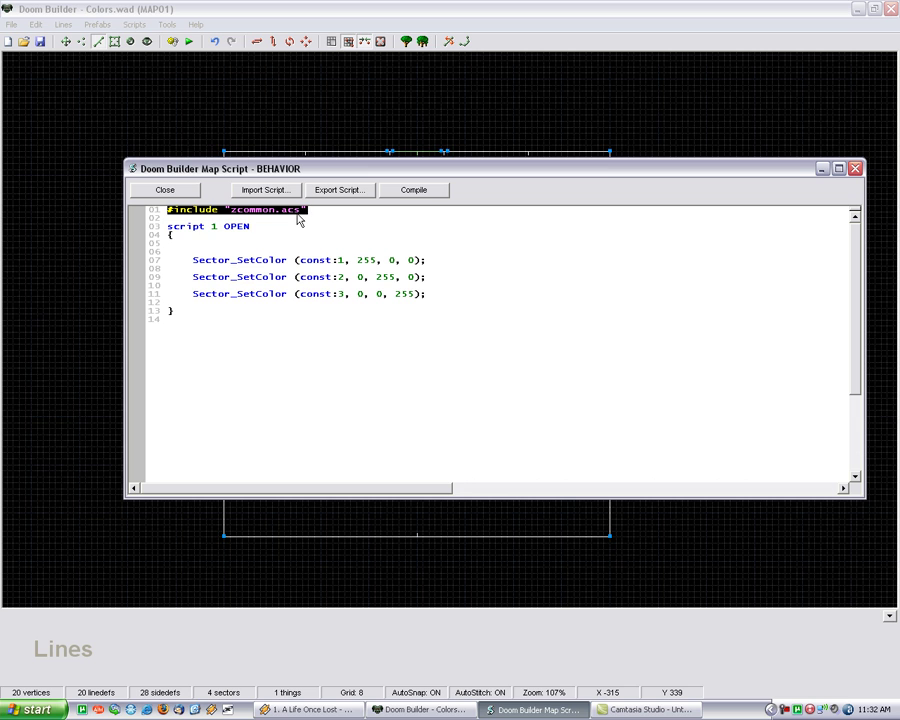
pyautogui.moveTo(168, 228); pyautogui.dragTo(254, 226)
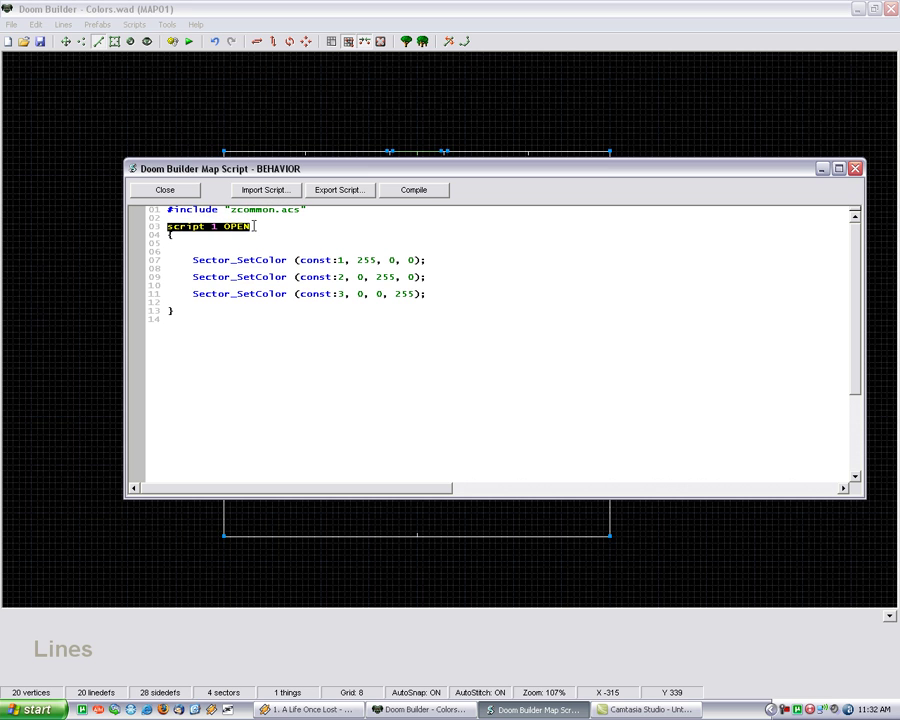
pyautogui.click(254, 226)
pyautogui.moveTo(170, 226); pyautogui.dragTo(252, 226)
pyautogui.click(252, 225)
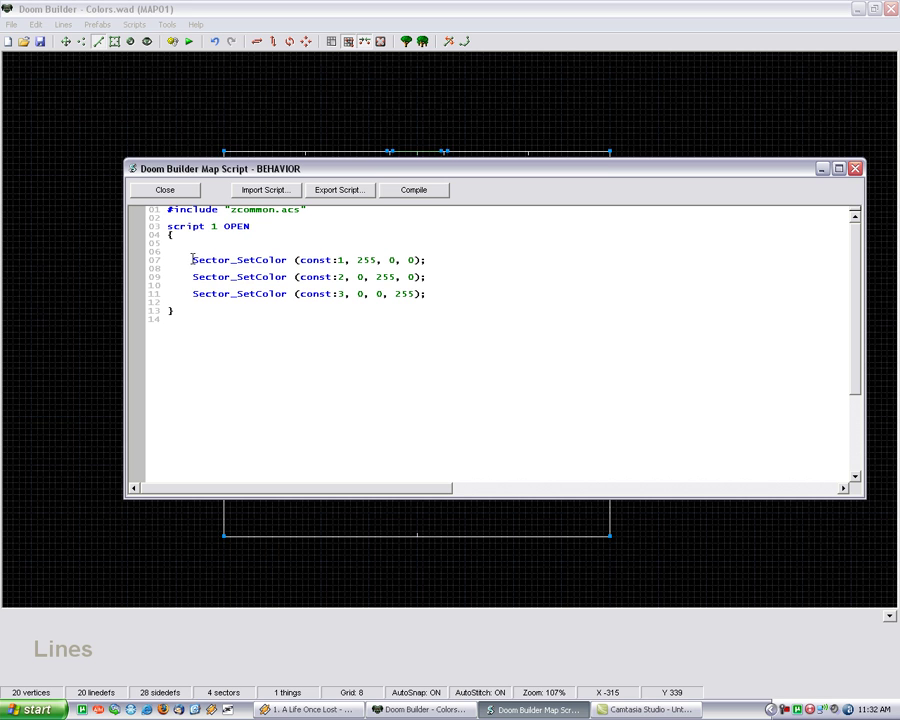
# - Review the Sector_SetColor calls: the const: tag and the 255 values on lines 07, 09 and 11
pyautogui.moveTo(193, 259); pyautogui.dragTo(286, 258)
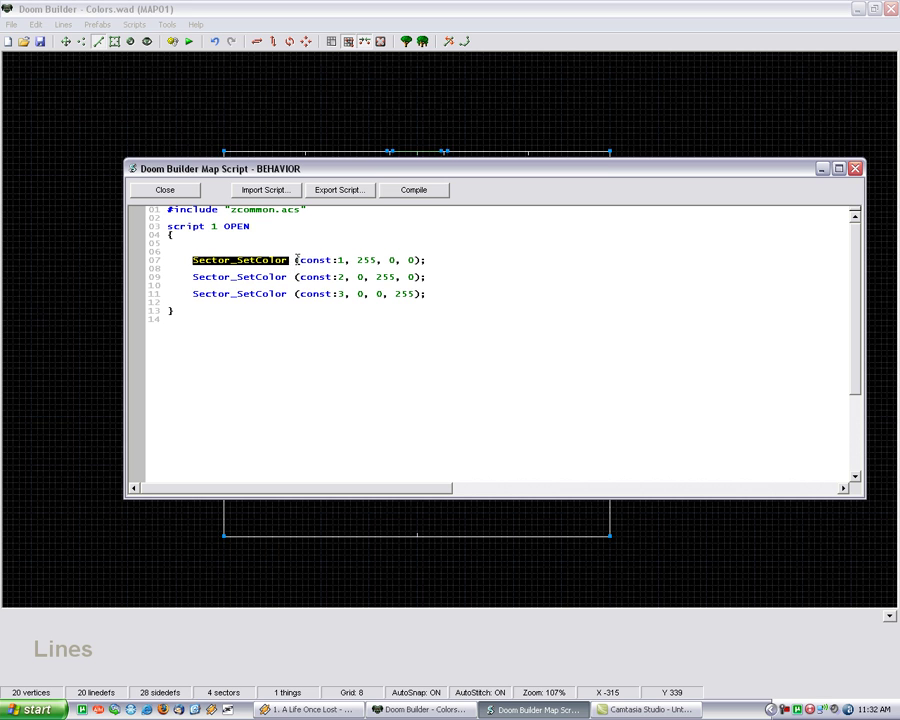
pyautogui.moveTo(299, 259); pyautogui.dragTo(337, 259)
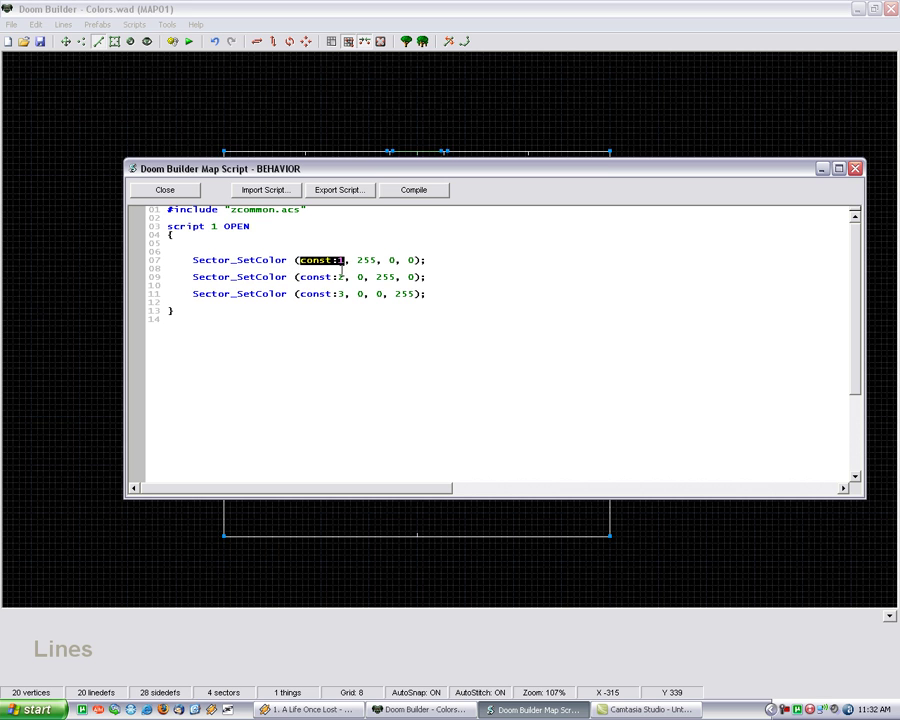
pyautogui.click(344, 268)
pyautogui.moveTo(356, 260); pyautogui.dragTo(416, 258)
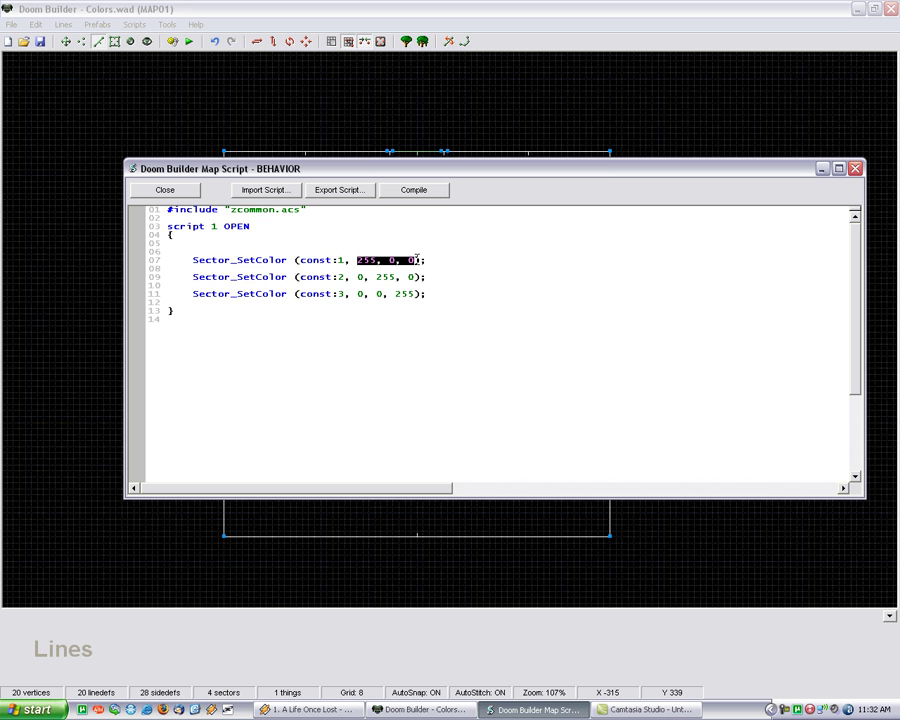
pyautogui.click(363, 260)
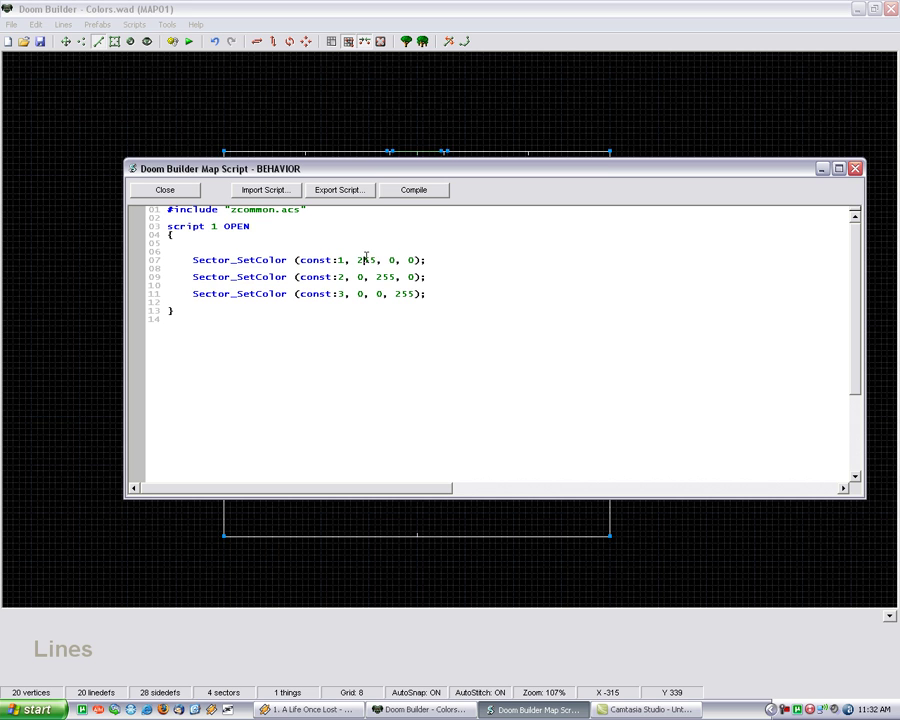
pyautogui.press('Right')
pyautogui.press('Right')
pyautogui.press('Right')
pyautogui.press('Right')
pyautogui.press('Right')
pyautogui.press('Right')
pyautogui.press('Right')
pyautogui.doubleClick(357, 260)
pyautogui.moveTo(377, 277); pyautogui.dragTo(386, 277)
pyautogui.doubleClick(404, 294)
pyautogui.click(380, 331)
# - Highlight the const:3 tag on line 11 and bring the script window fully into view
pyautogui.moveTo(367, 172); pyautogui.dragTo(536, 179)
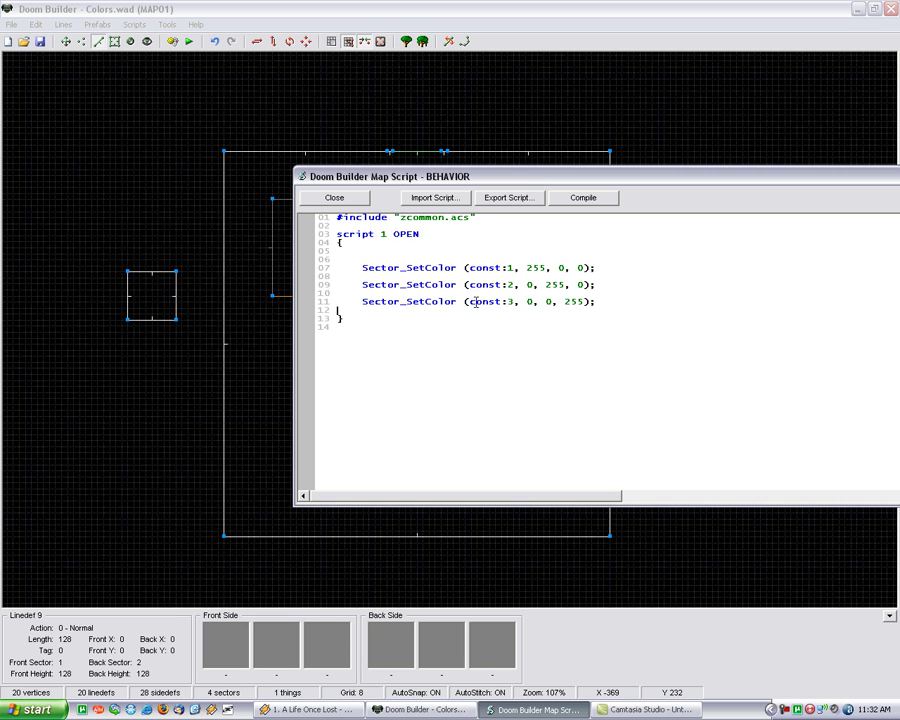
pyautogui.moveTo(465, 301); pyautogui.dragTo(594, 307)
pyautogui.click(624, 305)
pyautogui.moveTo(474, 178); pyautogui.dragTo(327, 307)
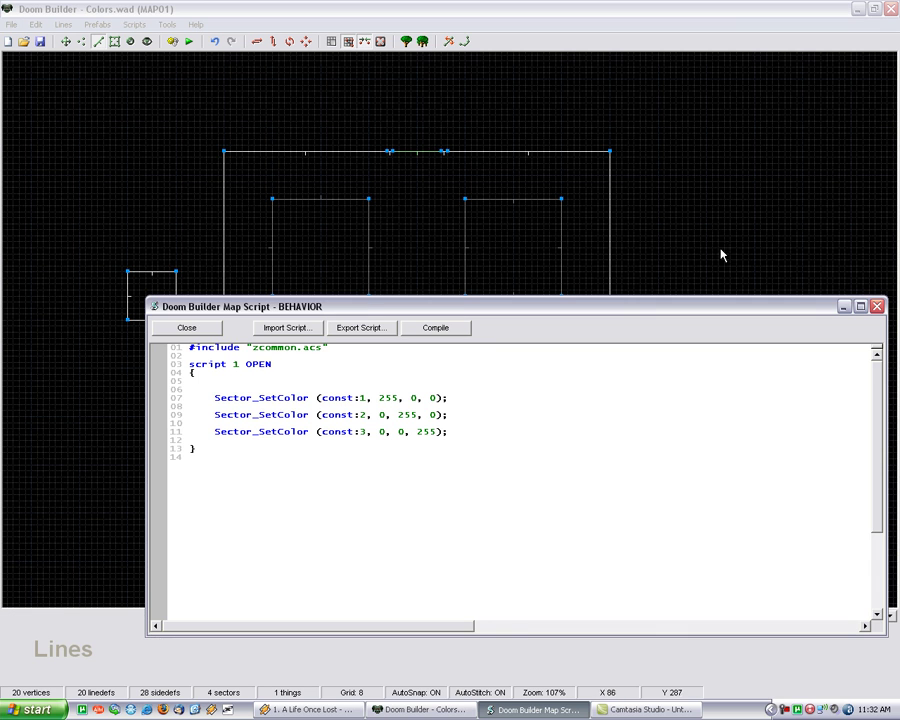
# - Close the script window and check the tags of sectors 2 and 3 in sectors mode
pyautogui.click(876, 306)
pyautogui.click(113, 41)
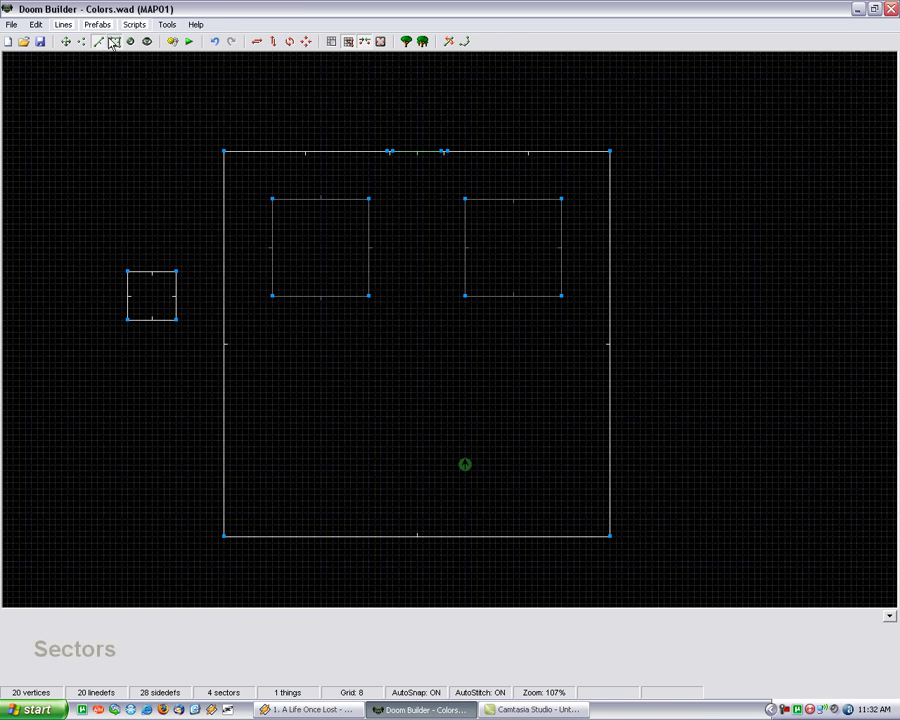
pyautogui.rightClick(362, 251)
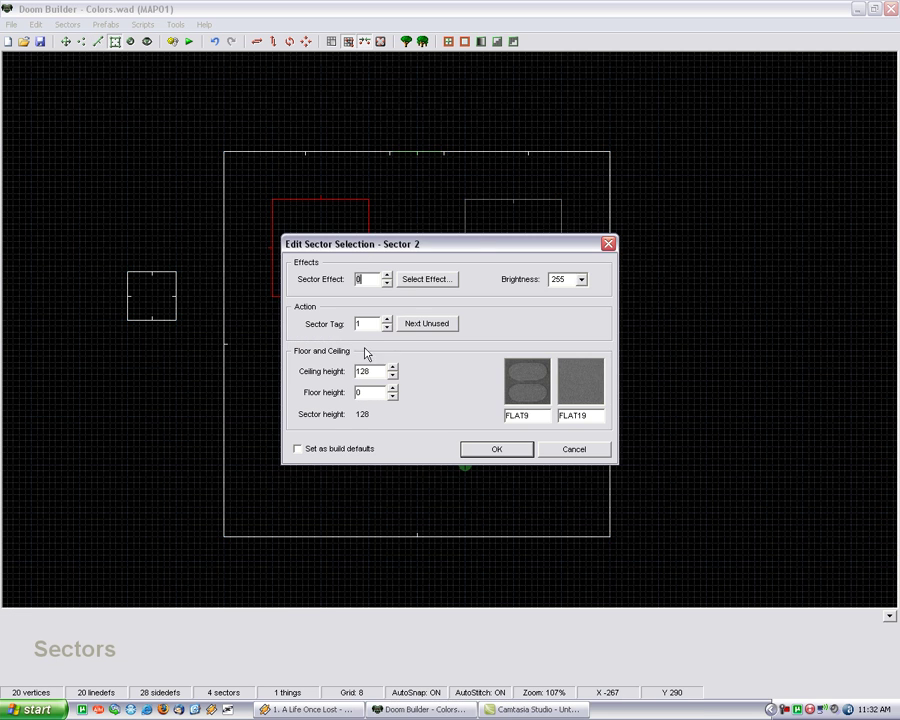
pyautogui.click(496, 448)
pyautogui.rightClick(514, 254)
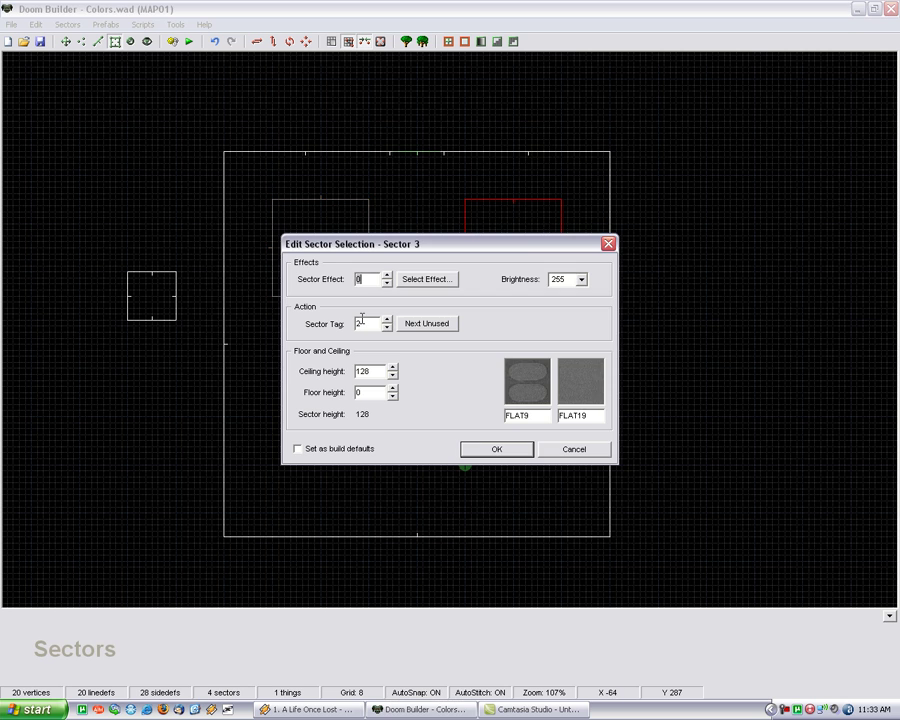
pyautogui.click(487, 449)
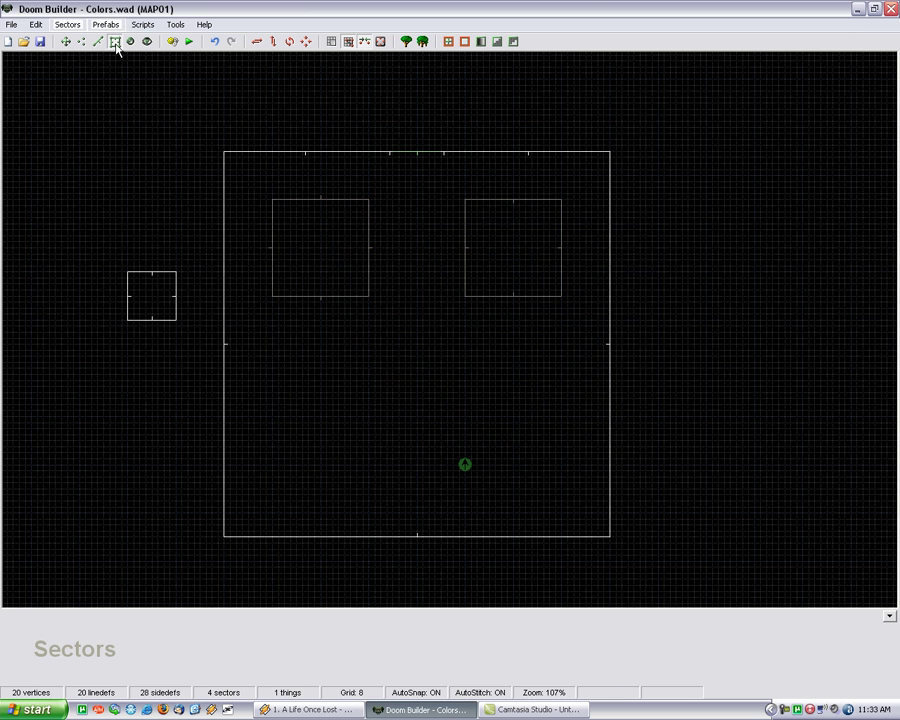
pyautogui.click(98, 41)
# - Change linedef 16's colour from 125, 50, 25 to Red 0, Green 0, Blue 255
pyautogui.rightClick(418, 156)
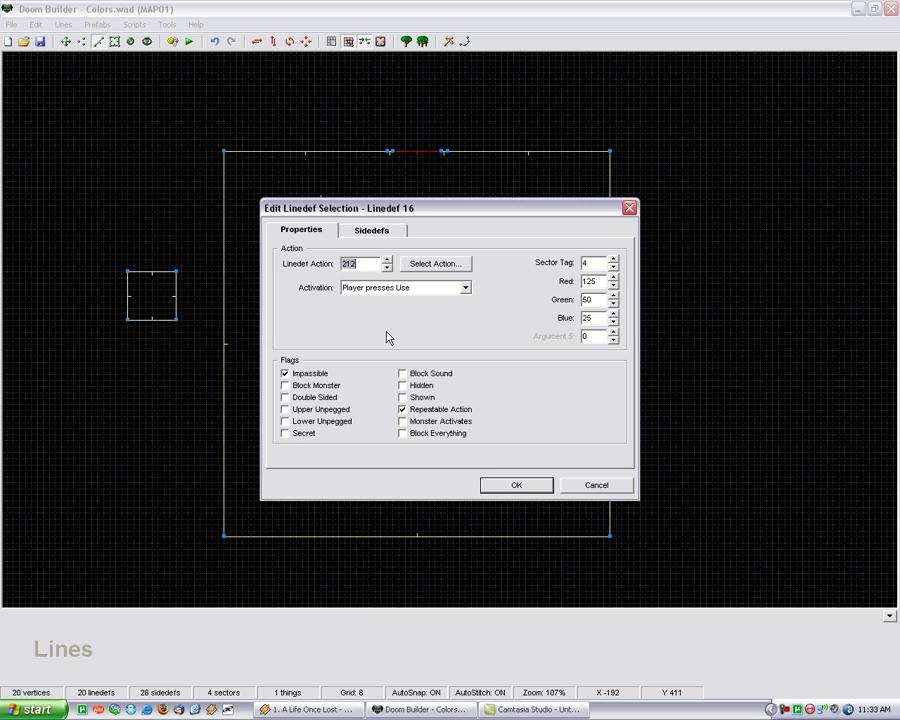
pyautogui.doubleClick(592, 281)
pyautogui.write('0')
pyautogui.doubleClick(592, 299)
pyautogui.write('0')
pyautogui.doubleClick(592, 317)
pyautogui.write('255')
pyautogui.press('Return')
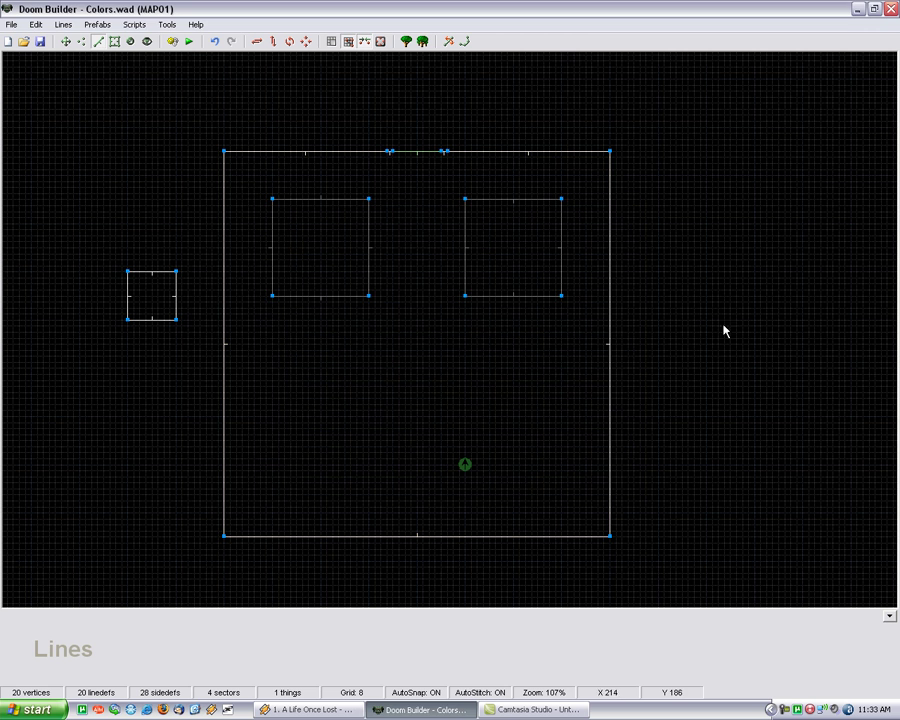
# - Playtest the map in ZDoom, walk to the door and press its switch
pyautogui.click(188, 43)
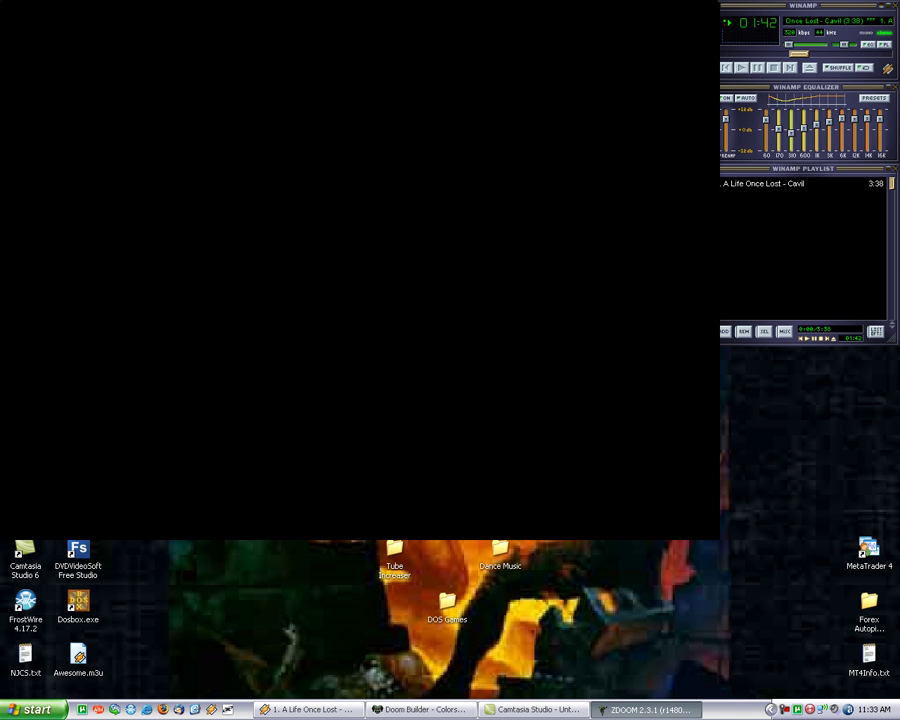
pyautogui.press('Left')
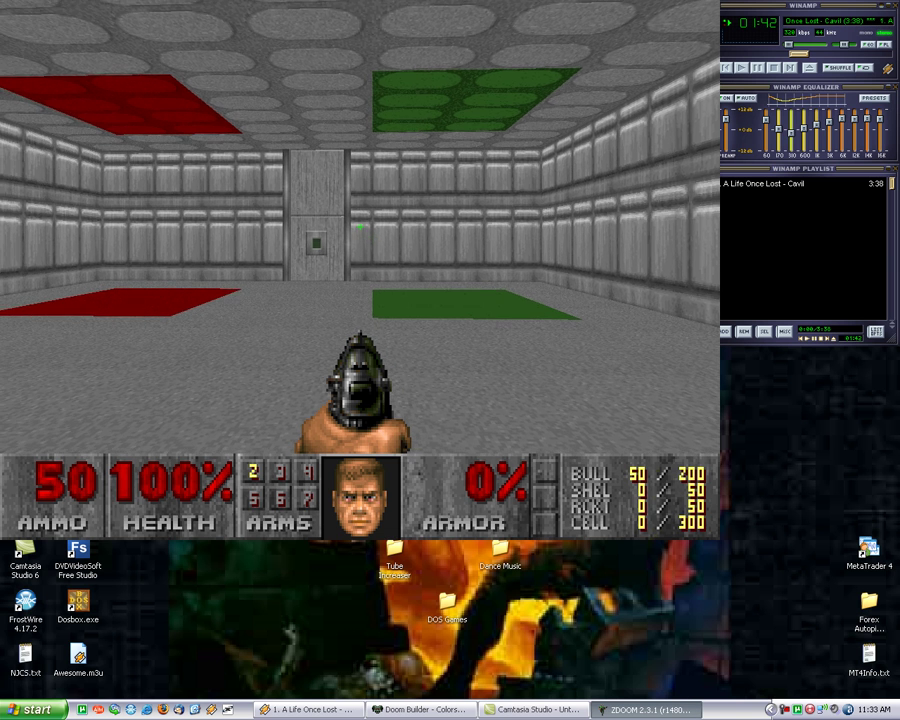
pyautogui.press('Down')
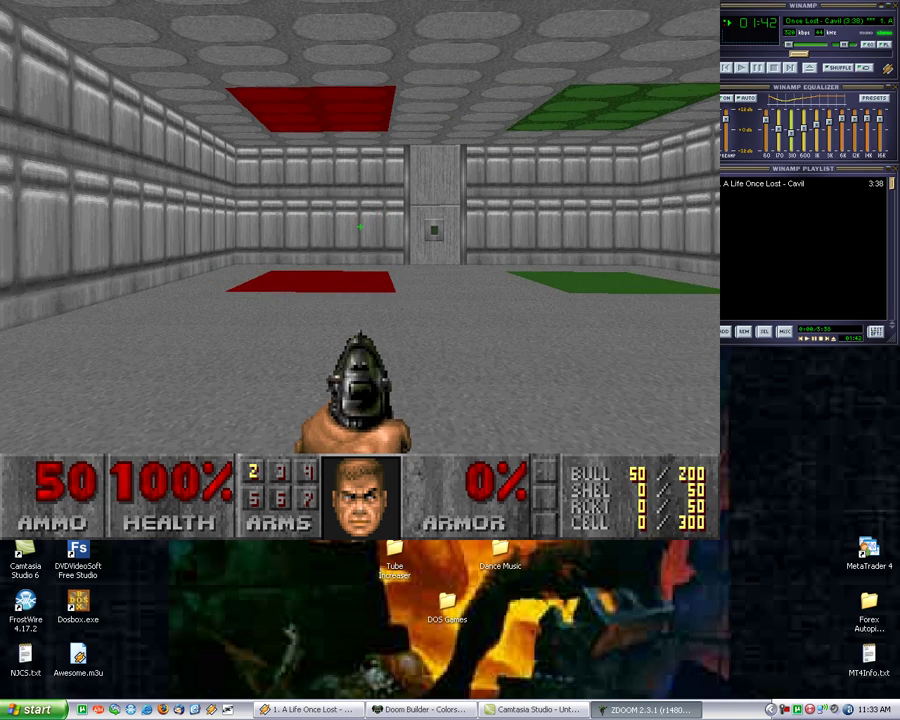
pyautogui.press('Up')
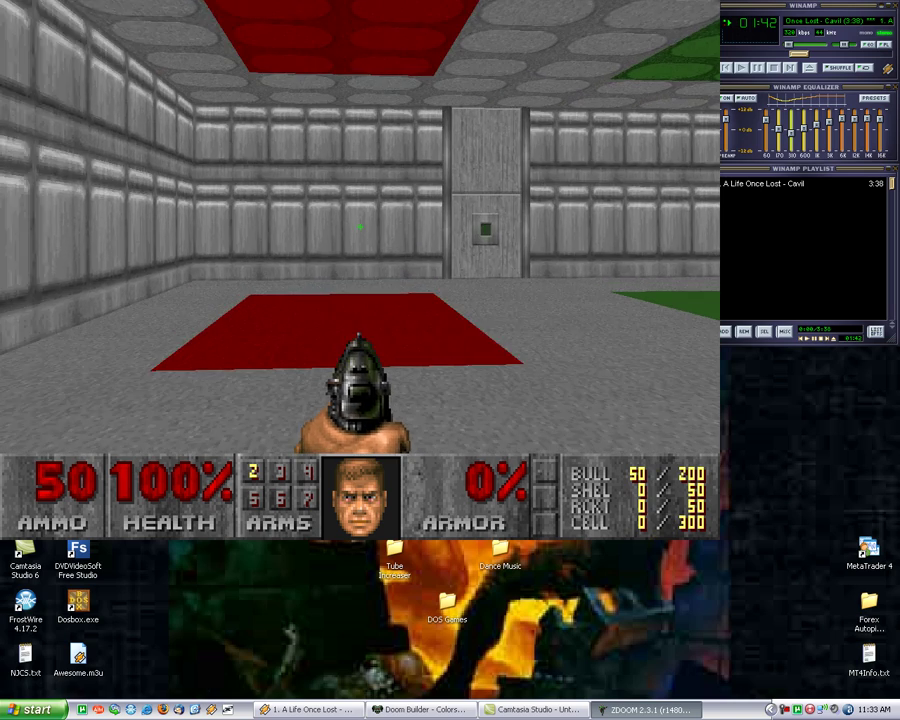
pyautogui.press('Up')
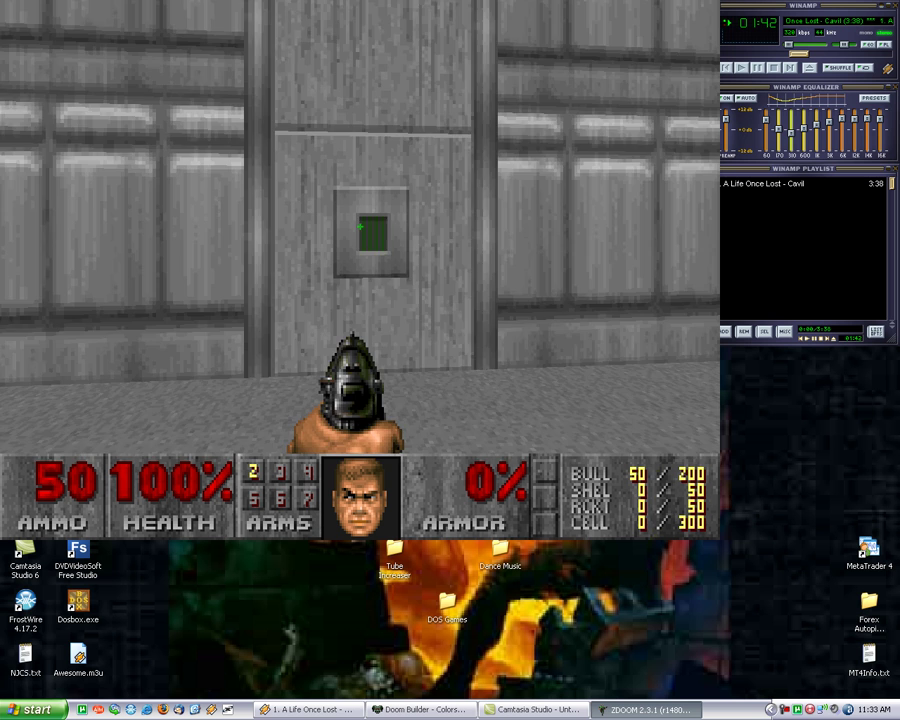
pyautogui.press('space')
# - Walk around the now blue room, viewing the red and green patches and firing the pistol
pyautogui.press('Left')
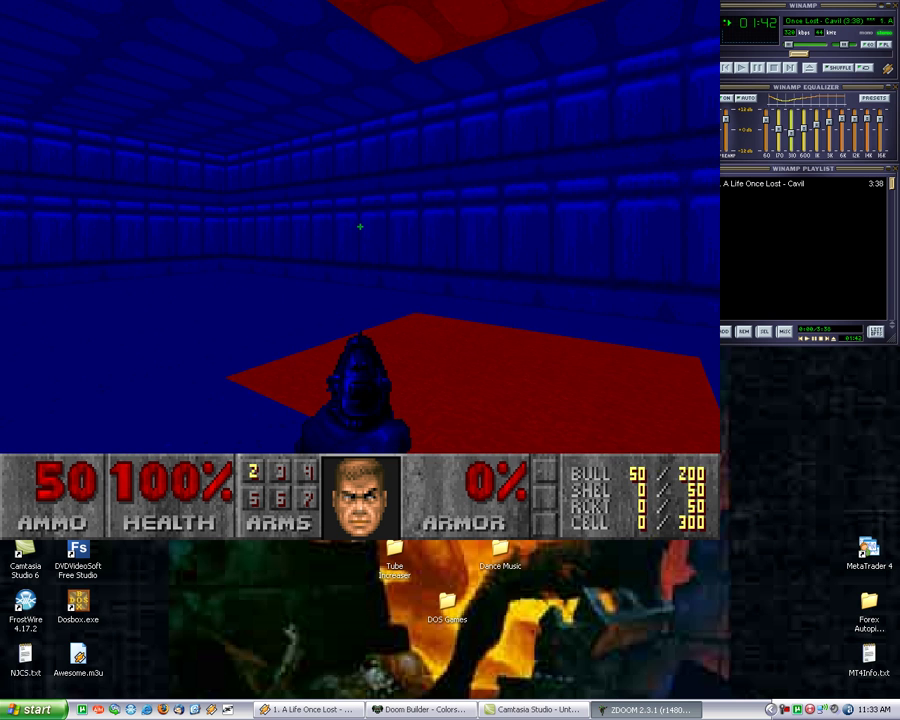
pyautogui.press('Right')
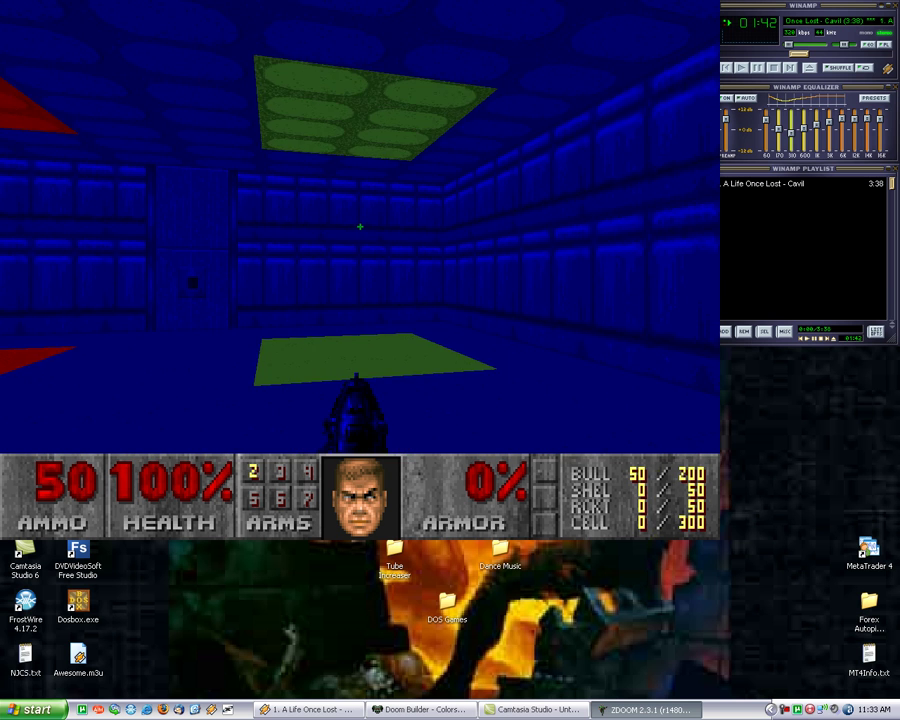
pyautogui.press('Left')
pyautogui.press('Right')
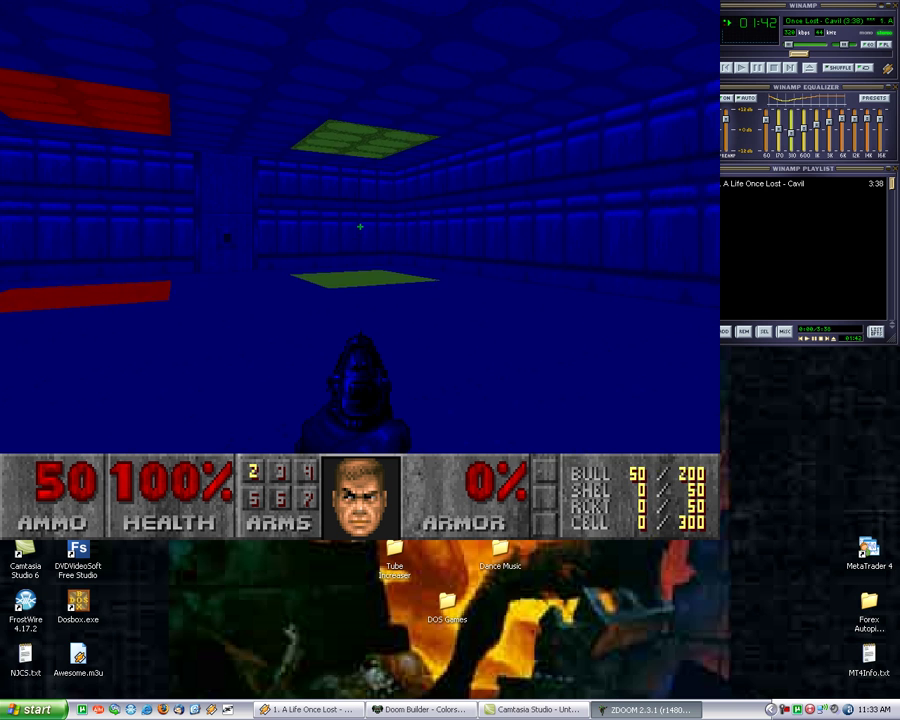
pyautogui.press('Left')
pyautogui.press('Up')
pyautogui.press('Left')
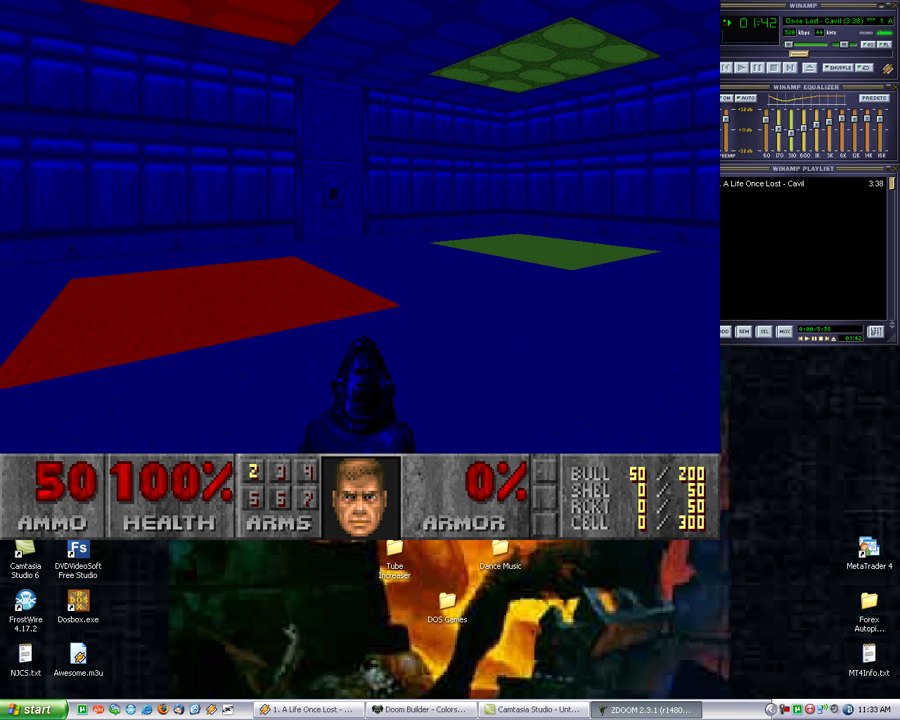
pyautogui.press('Up')
pyautogui.press('Right')
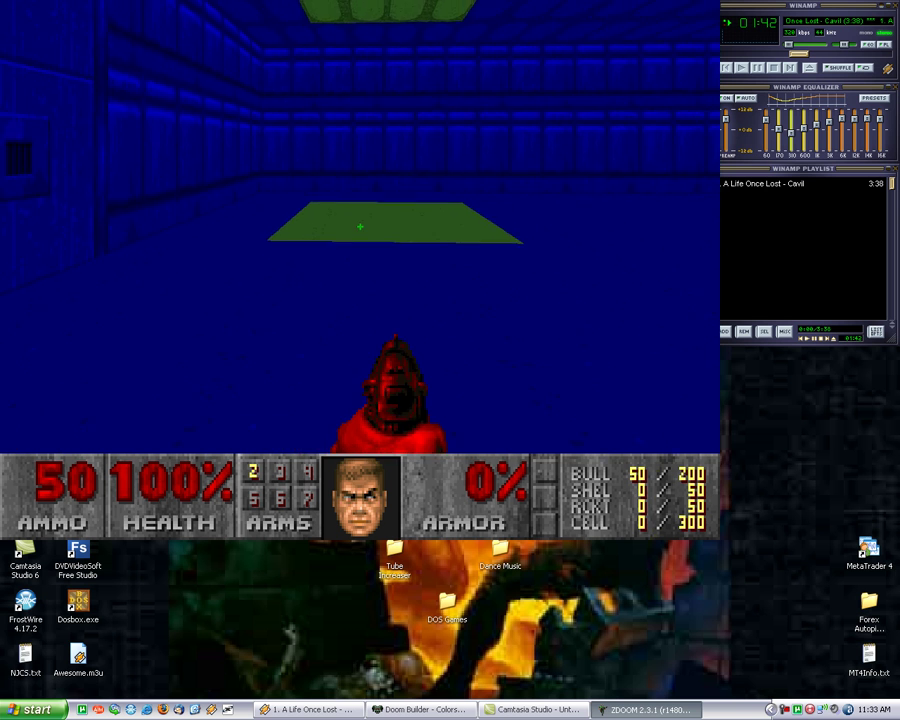
pyautogui.press('Up')
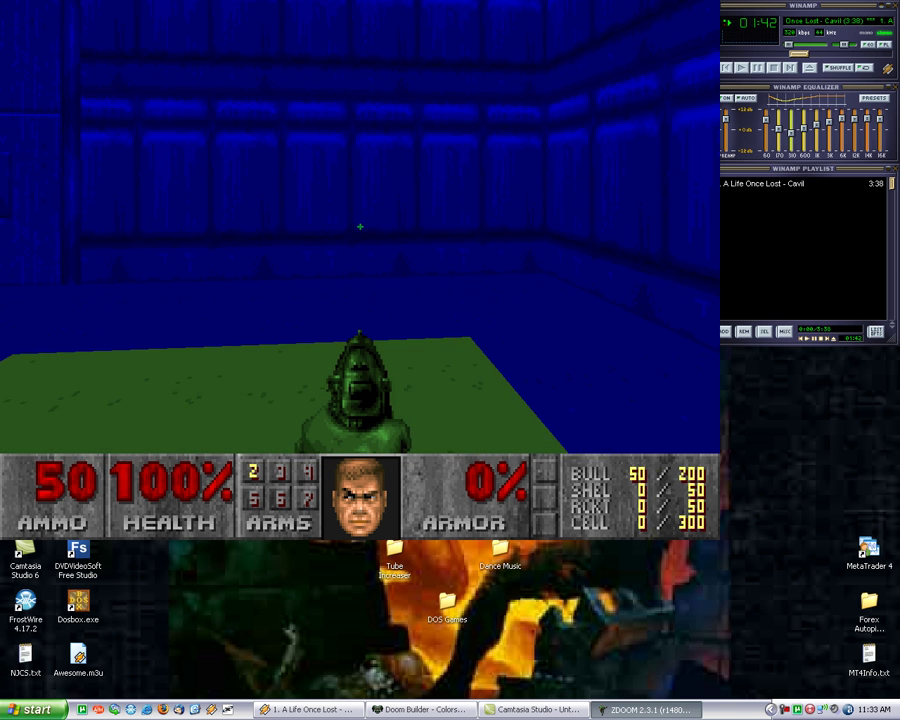
pyautogui.press('Left')
pyautogui.press('Left')
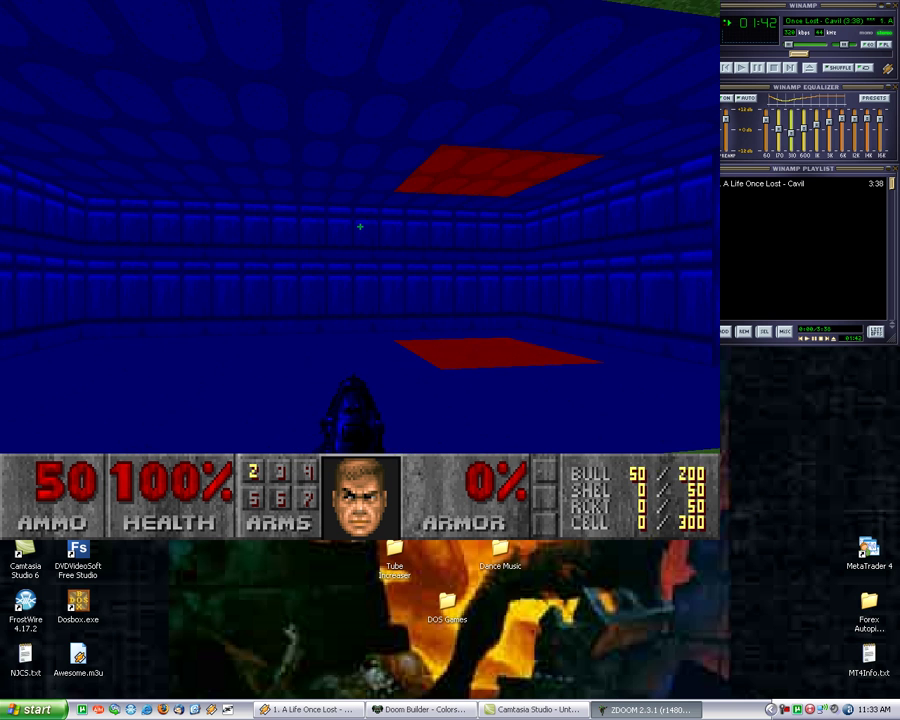
pyautogui.press('Right')
pyautogui.press('ctrl')
pyautogui.press('Left')
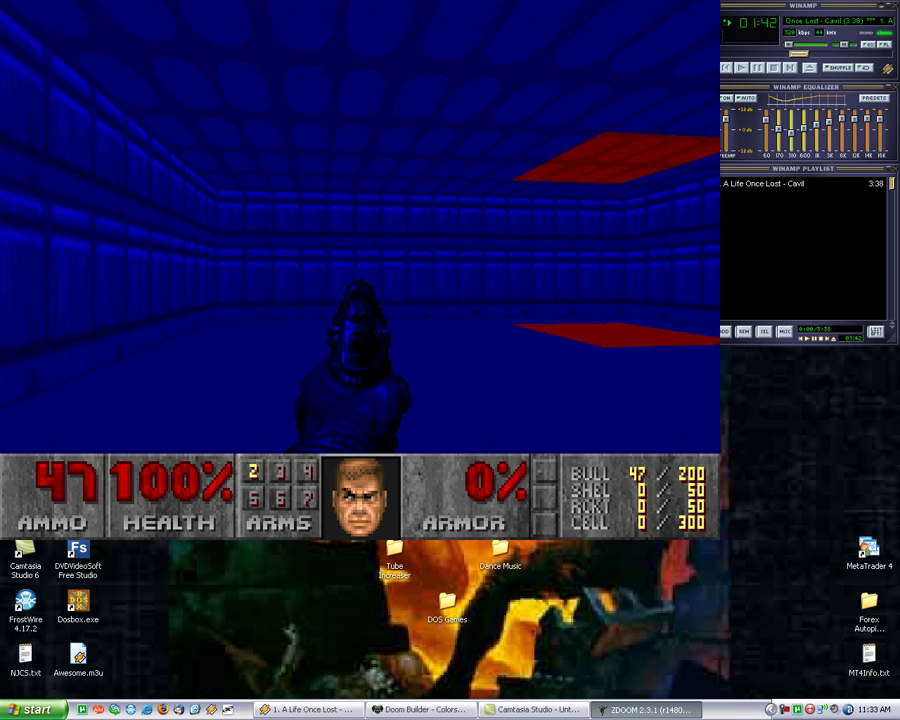
pyautogui.press('Right')
pyautogui.press('Right')
pyautogui.press('Left')
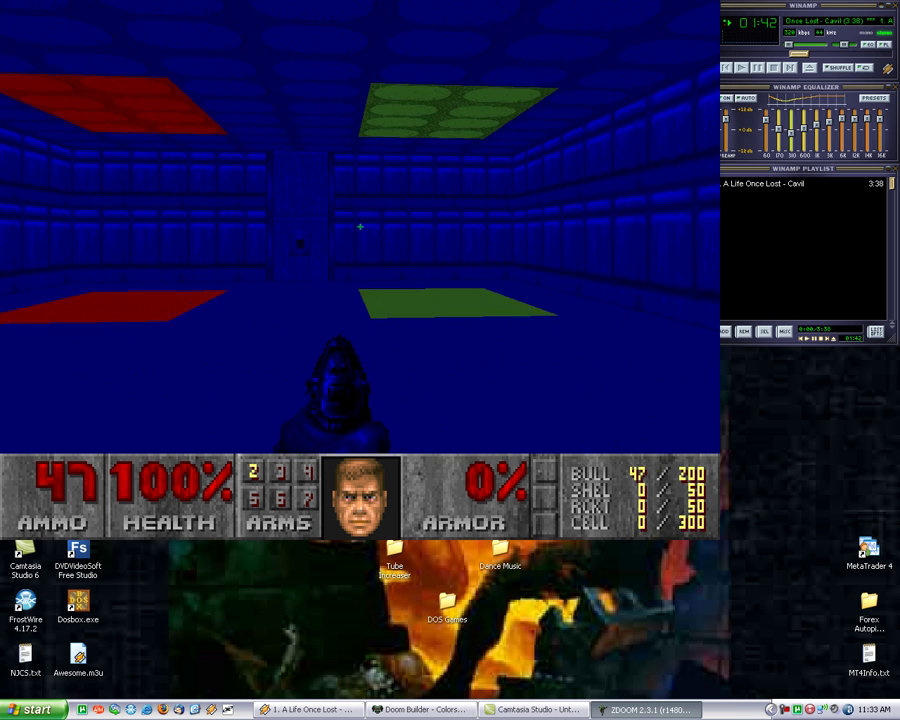
# - Quit ZDoom from the main menu and confirm with Y
pyautogui.press('Escape')
pyautogui.press('Up')
pyautogui.press('Return')
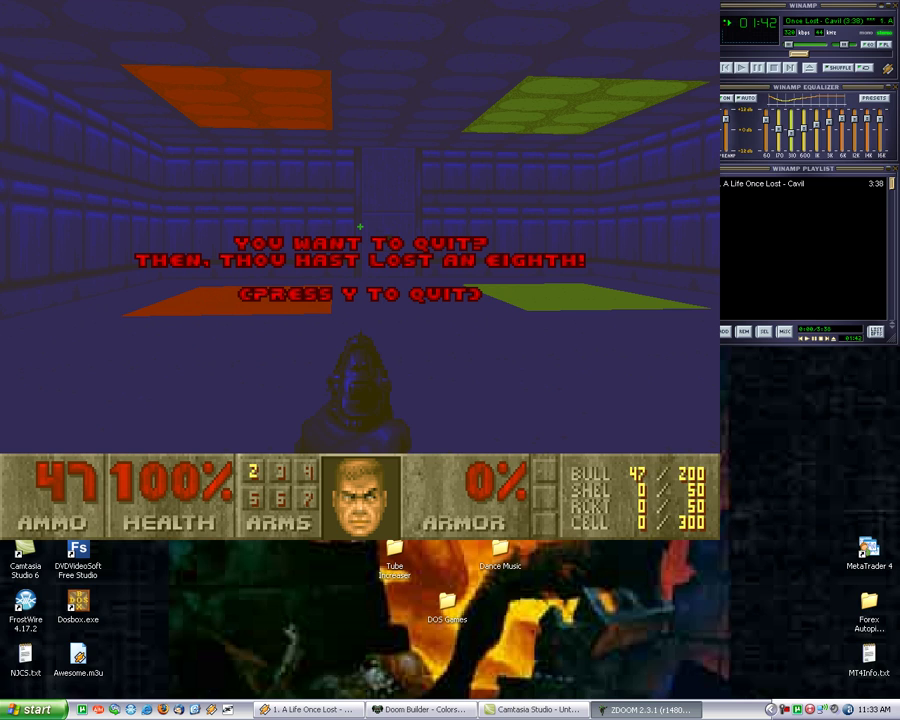
pyautogui.press('y')
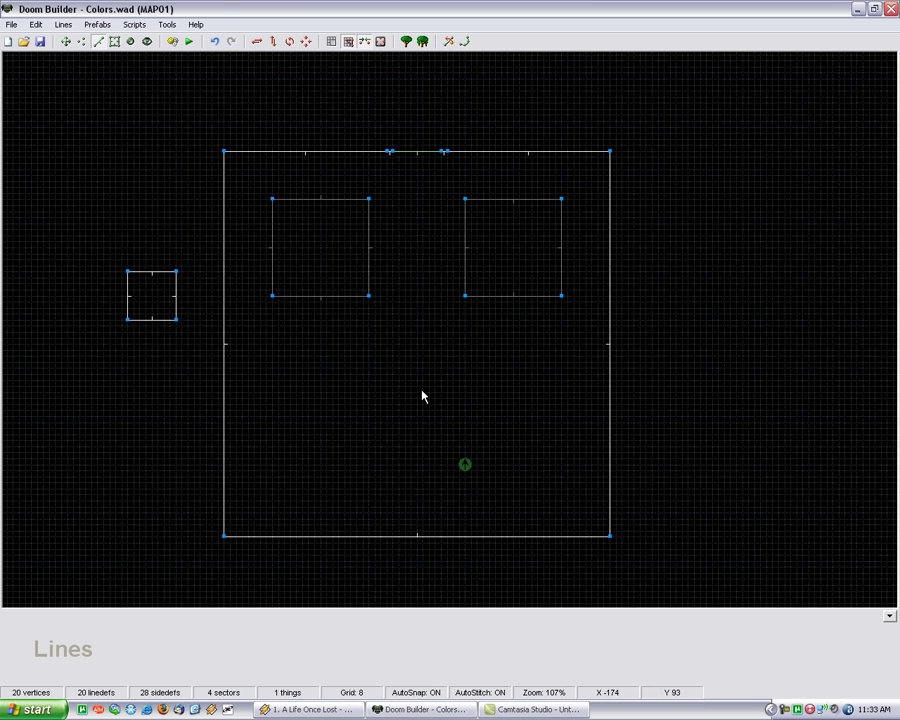
# - Open the BEHAVIOR script editor, then shrink and reposition its window
pyautogui.click(135, 25)
pyautogui.click(140, 39)
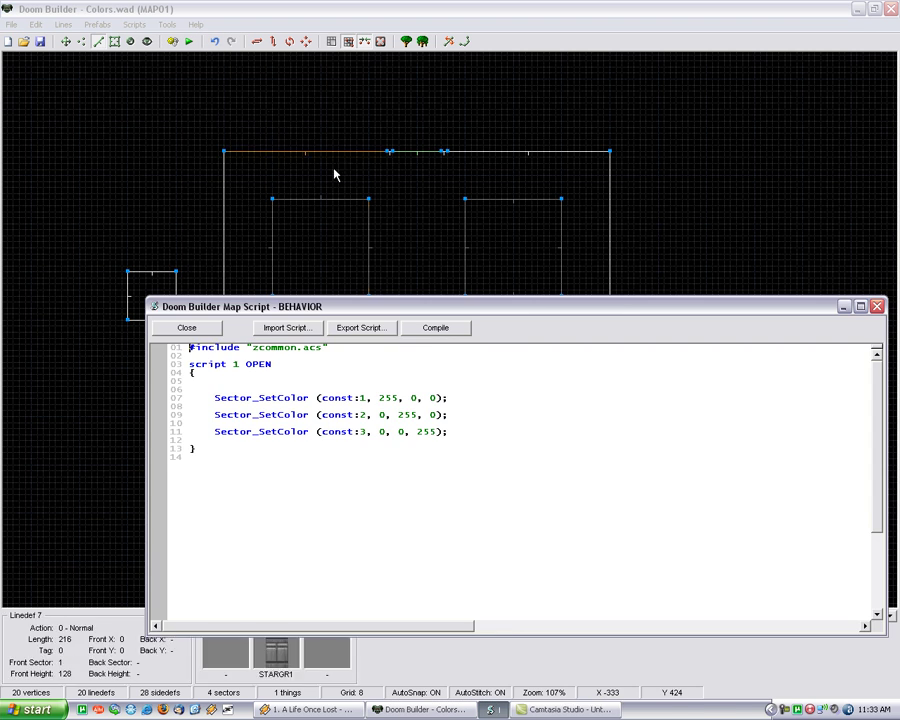
pyautogui.moveTo(406, 308); pyautogui.dragTo(361, 152)
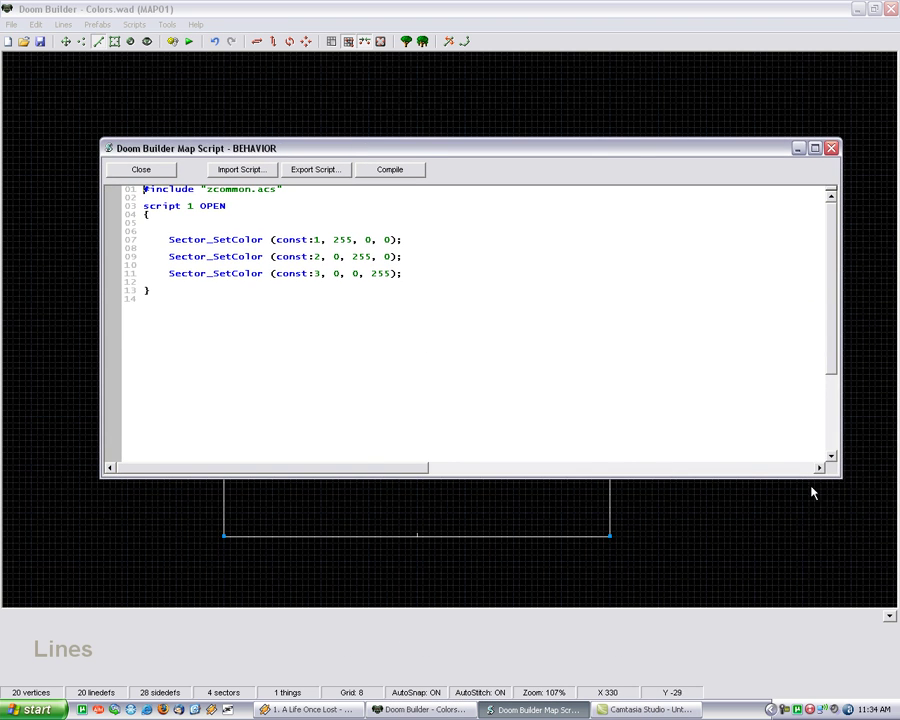
pyautogui.moveTo(837, 476); pyautogui.dragTo(458, 338)
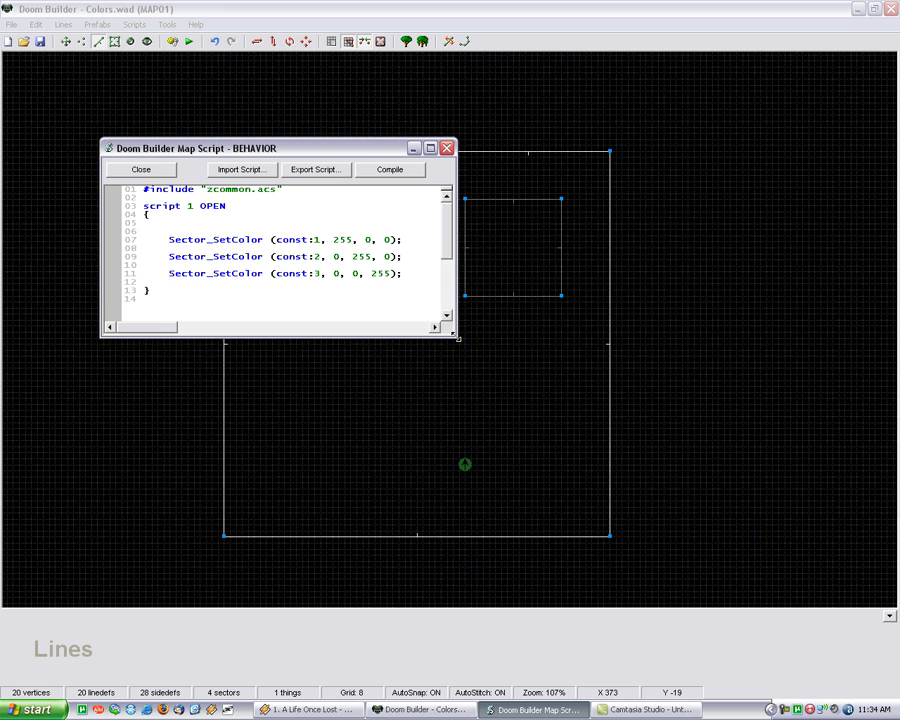
pyautogui.moveTo(362, 149); pyautogui.dragTo(490, 343)
# - Select the three Sector_SetColor lines after the closing brace, then deselect them
pyautogui.click(290, 486)
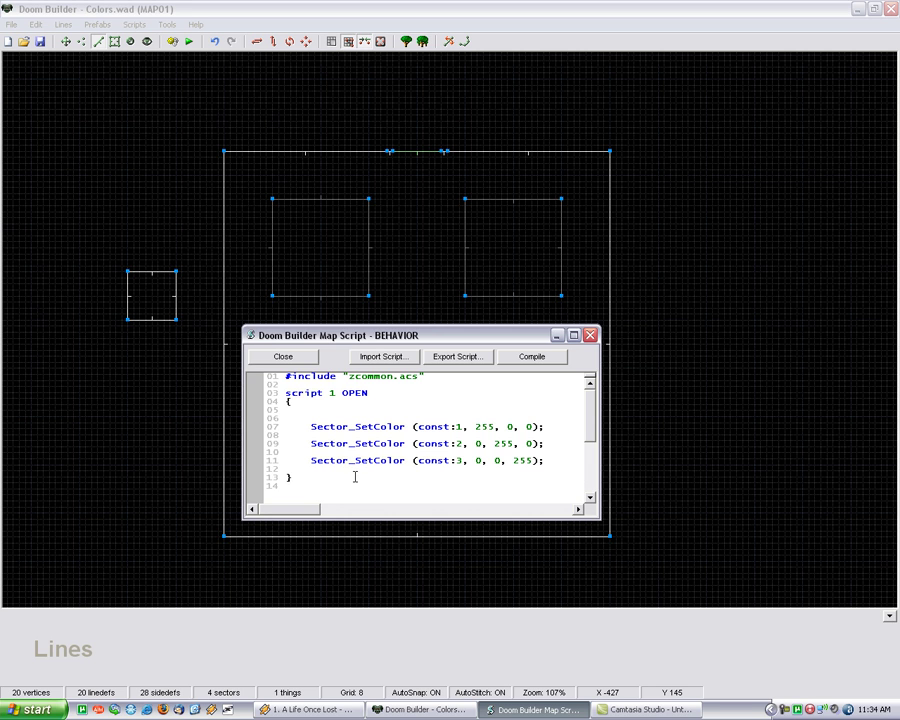
pyautogui.click(342, 481)
pyautogui.moveTo(544, 460); pyautogui.dragTo(183, 415)
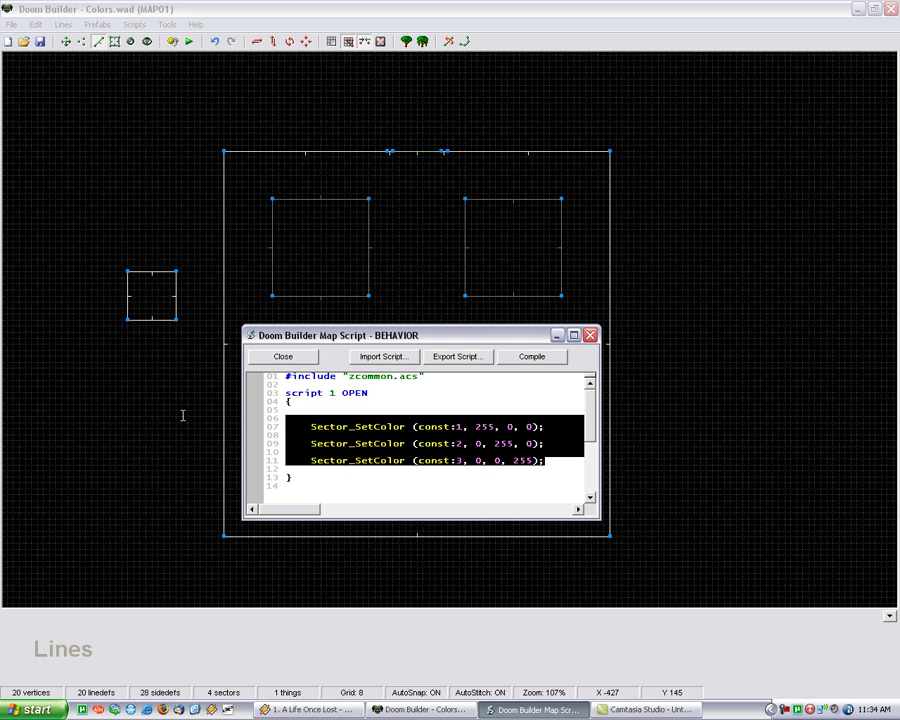
pyautogui.click(295, 469)
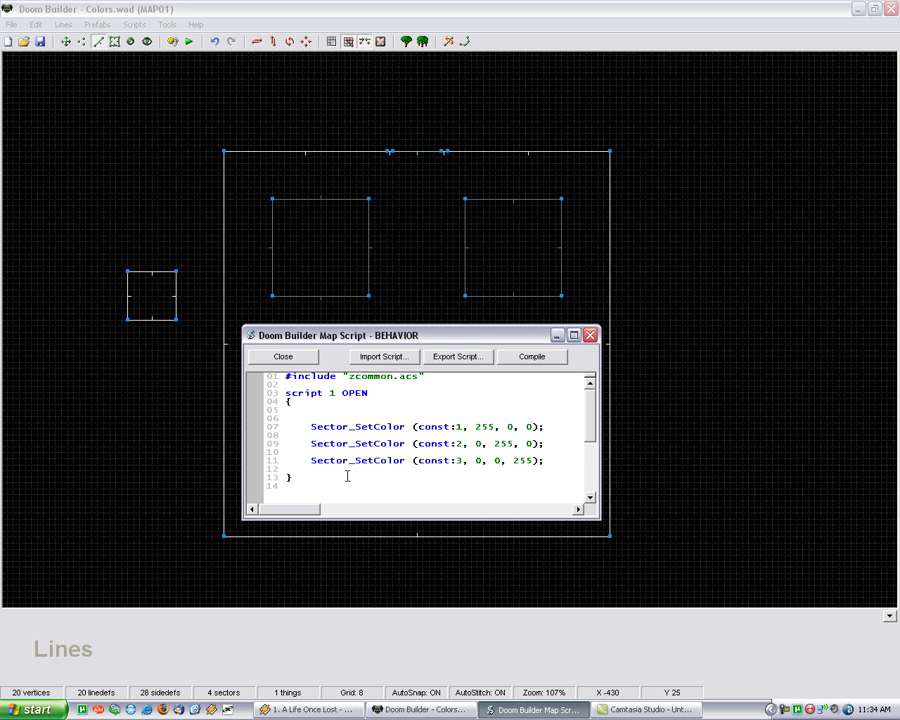